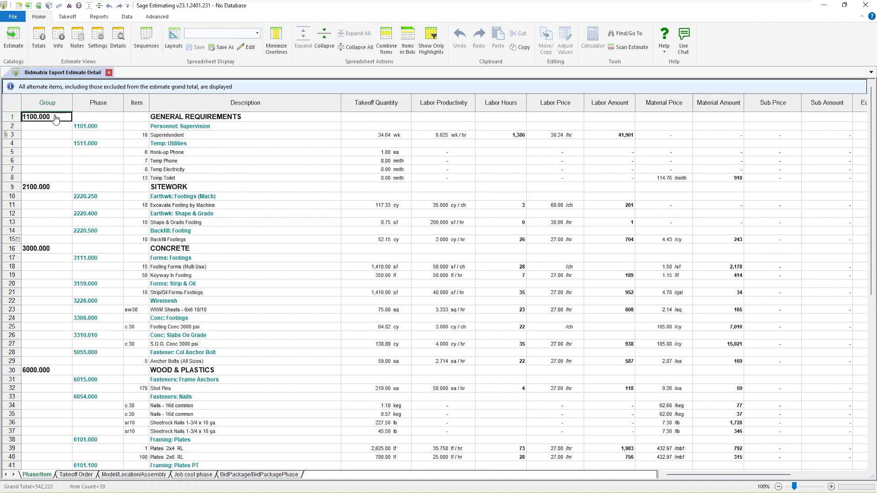
Compare the estimate's Phase/Item grouping with its BidPackage/BidPackagePhase grouping, examining the General Conditions, Footings and Slabs package phases.
{"action": "left_click", "coordinate": [94, 213]}
{"action": "left_click", "coordinate": [92, 198]}
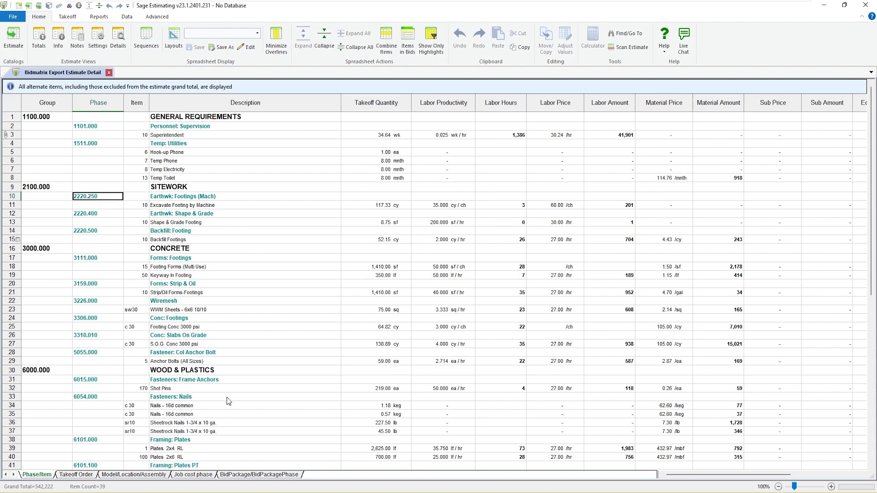
{"action": "left_click", "coordinate": [266, 476]}
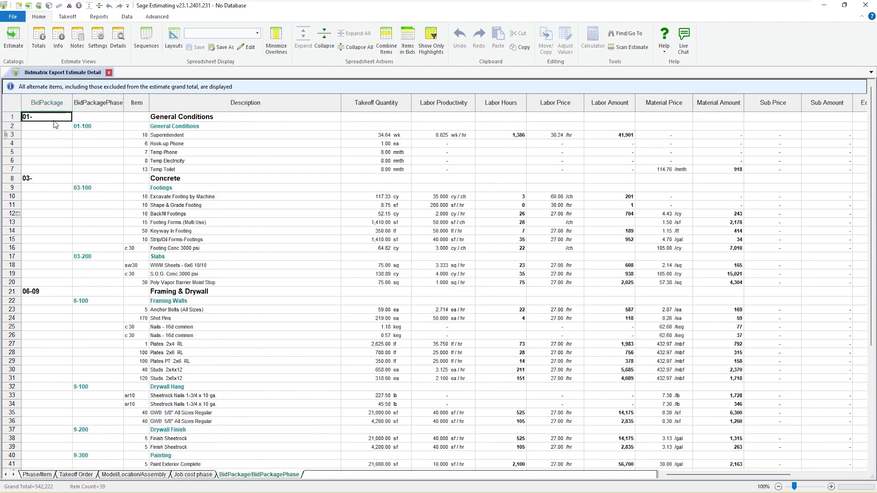
{"action": "left_click", "coordinate": [87, 129]}
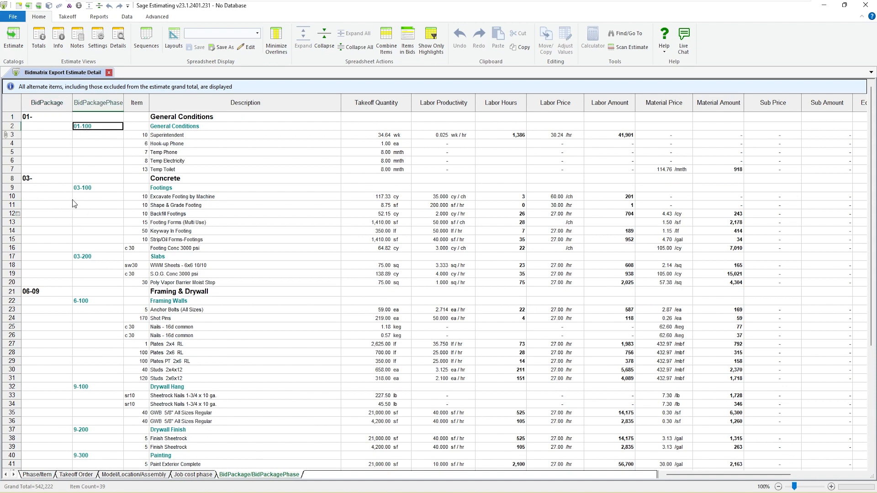
{"action": "left_click", "coordinate": [37, 179]}
{"action": "left_click", "coordinate": [100, 189]}
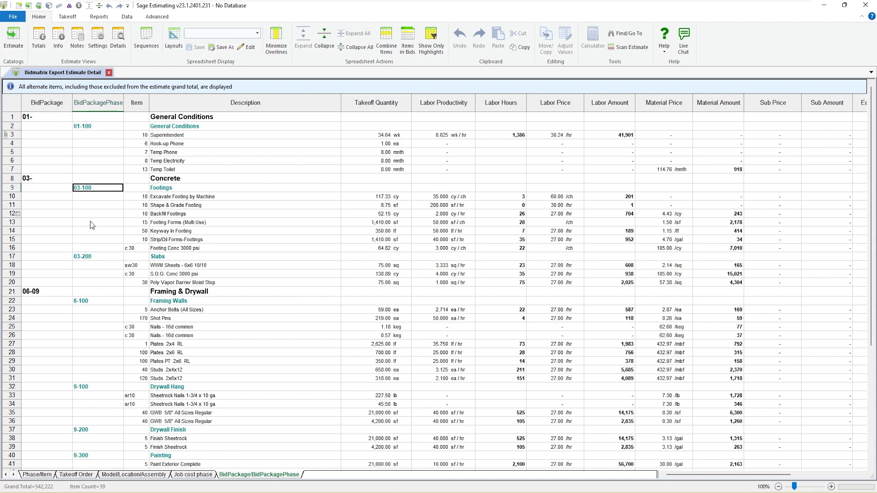
{"action": "left_click", "coordinate": [90, 258]}
Examine the individual concrete phases in the Phase/Item sequence, from Forms: Footings to Fastener: Col Anchor Bolt, against the bid package sequence.
{"action": "left_click", "coordinate": [37, 475]}
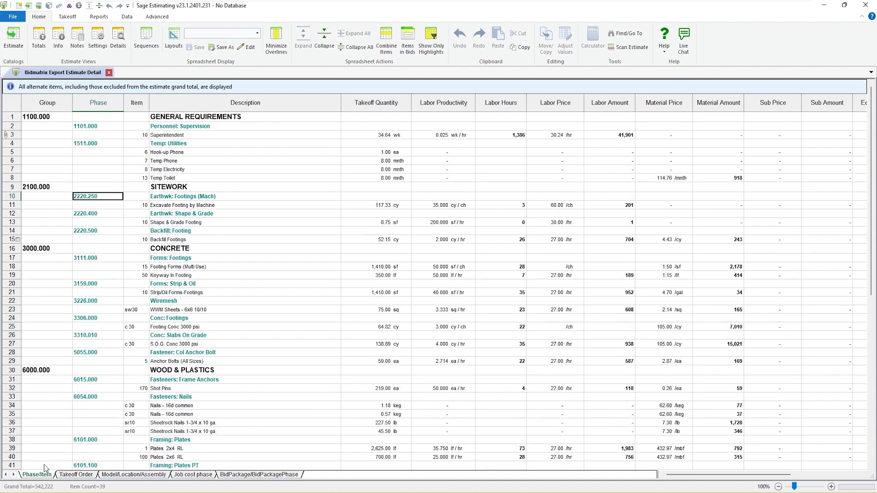
{"action": "left_click", "coordinate": [92, 260]}
{"action": "left_click", "coordinate": [92, 284]}
{"action": "left_click", "coordinate": [90, 301]}
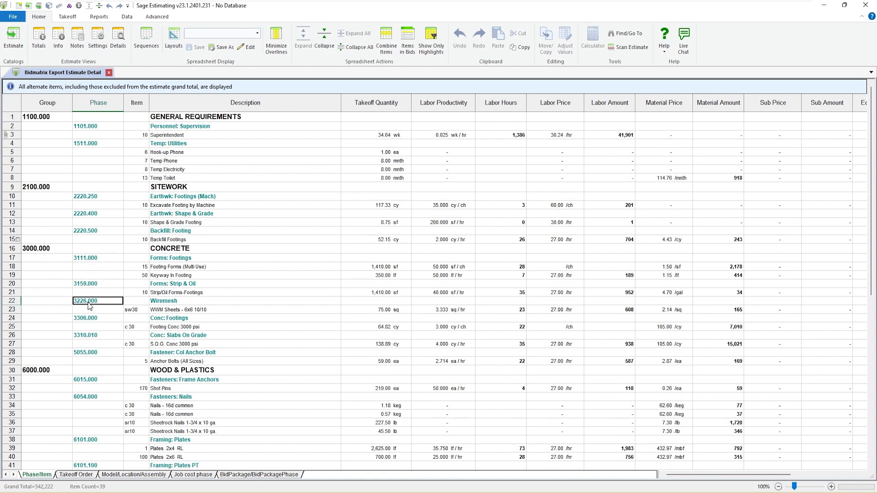
{"action": "left_click", "coordinate": [88, 322]}
{"action": "left_click", "coordinate": [87, 336]}
{"action": "left_click", "coordinate": [85, 353]}
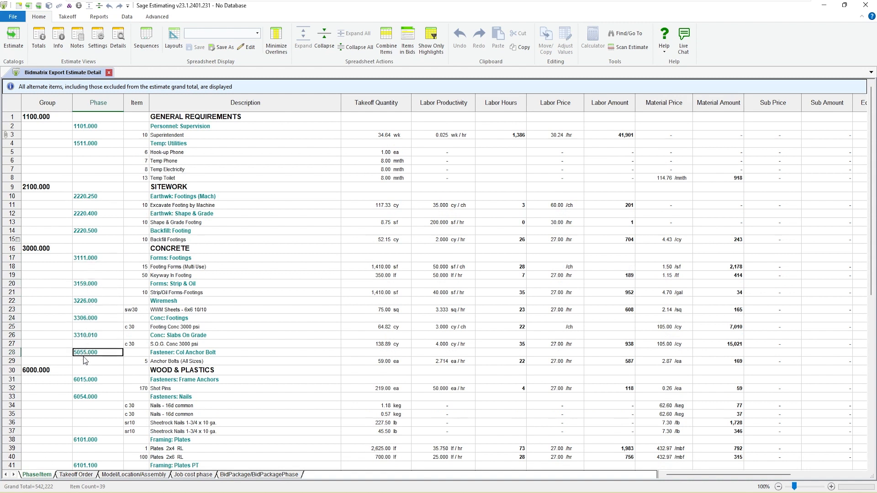
{"action": "left_click", "coordinate": [251, 475]}
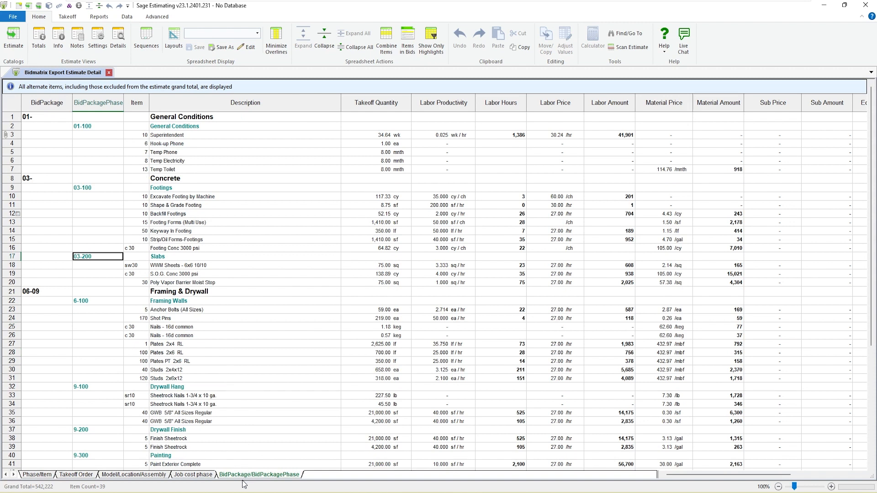
Collapse the Phase/Item sequence to phase level and review each phase under the CONCRETE group.
{"action": "left_click", "coordinate": [29, 477]}
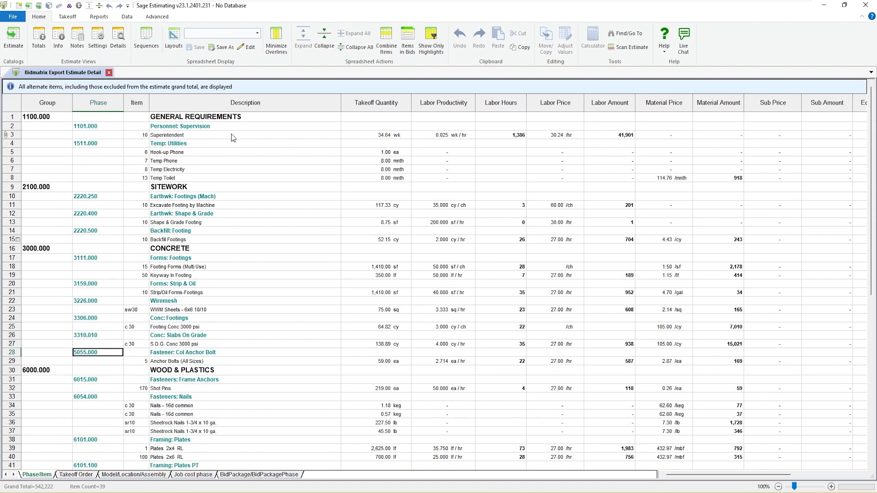
{"action": "left_click", "coordinate": [318, 54]}
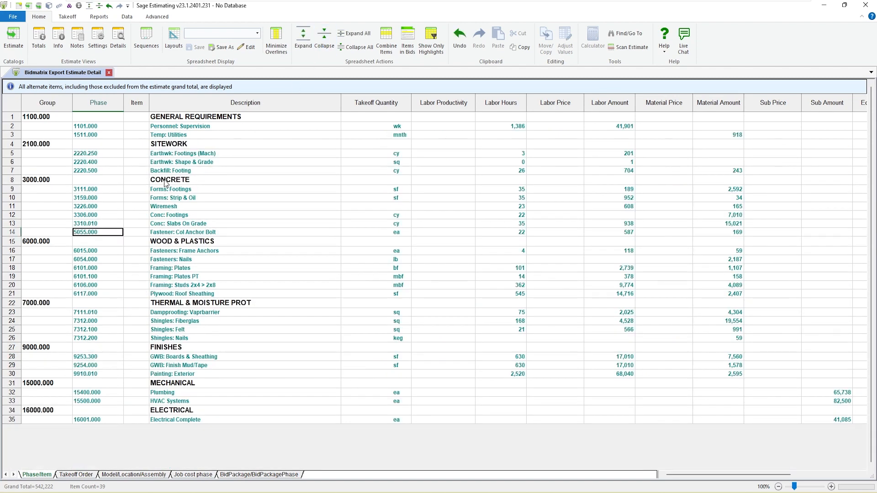
{"action": "left_click", "coordinate": [49, 184]}
{"action": "left_click", "coordinate": [180, 181]}
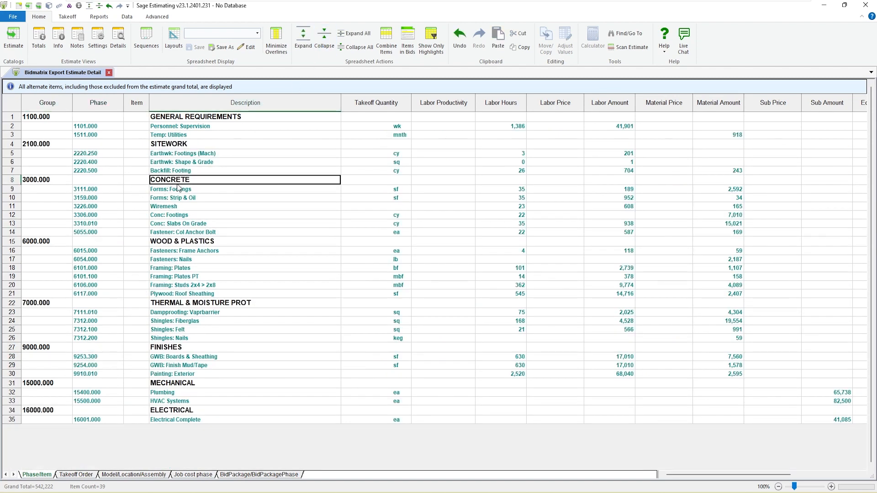
{"action": "left_click", "coordinate": [174, 191]}
{"action": "left_click", "coordinate": [172, 200]}
{"action": "left_click", "coordinate": [170, 208]}
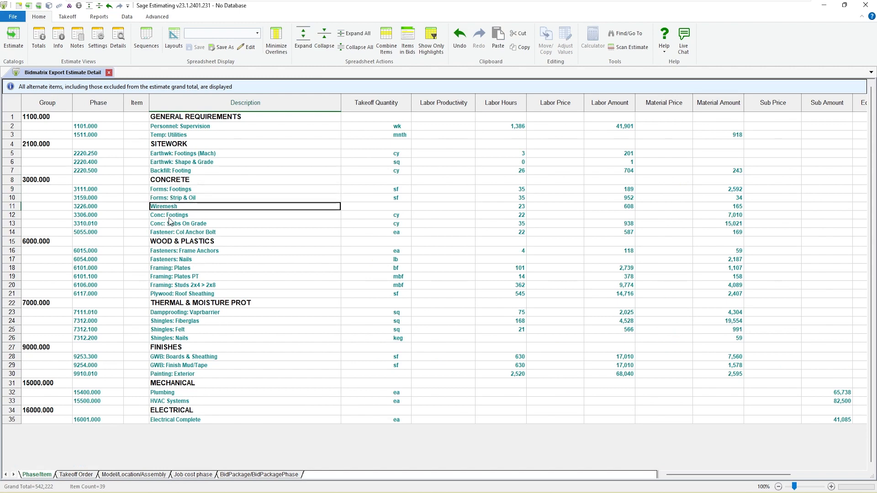
{"action": "left_click", "coordinate": [169, 216]}
{"action": "left_click", "coordinate": [169, 226]}
{"action": "left_click", "coordinate": [170, 234]}
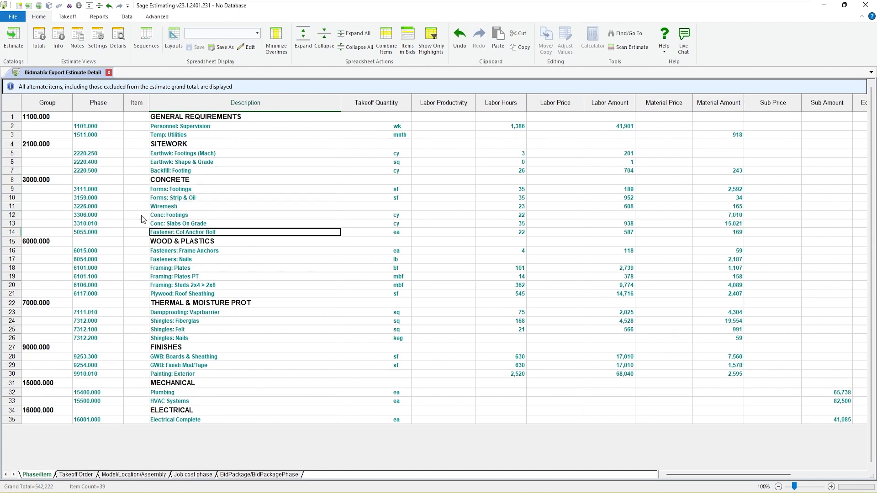
Collapse the BidPackage/BidPackagePhase sequence to phase level and inspect the items inside the Footings phase.
{"action": "left_click", "coordinate": [246, 475]}
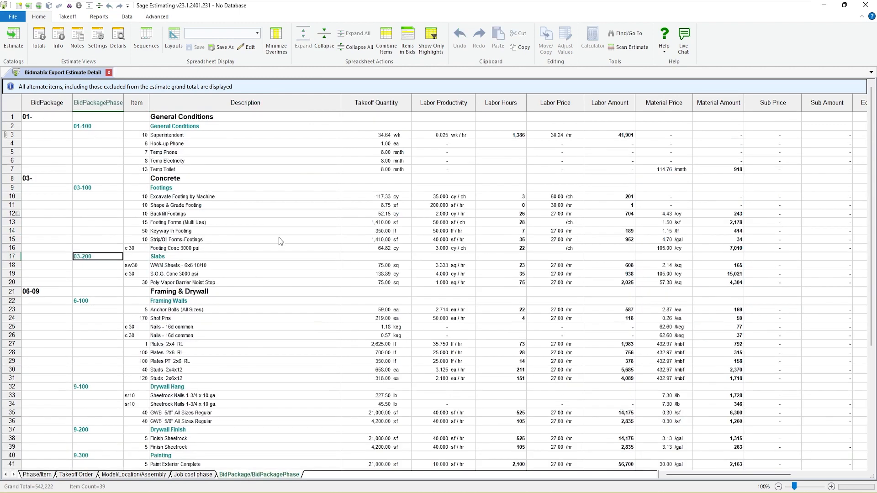
{"action": "left_click", "coordinate": [322, 46]}
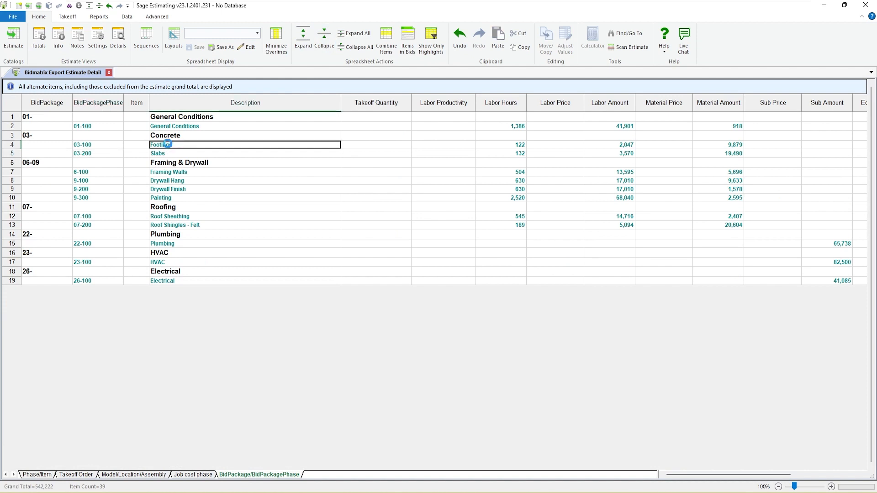
{"action": "double_click", "coordinate": [169, 146]}
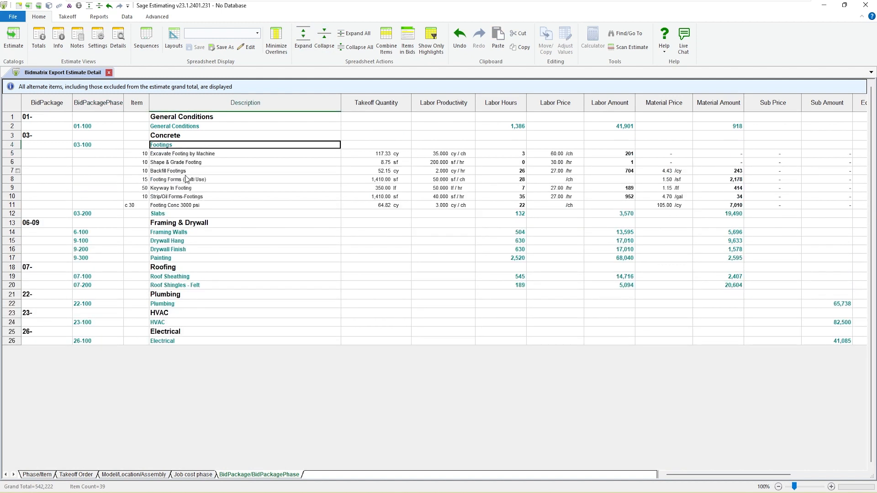
{"action": "double_click", "coordinate": [177, 146]}
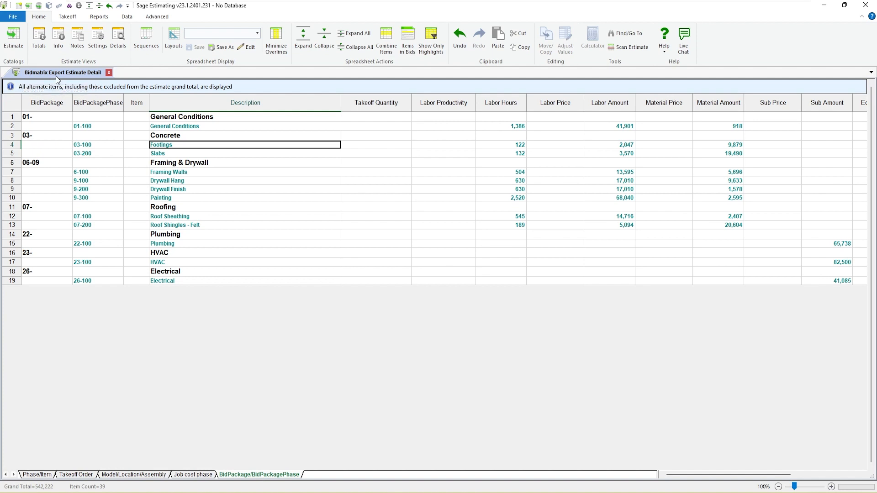
Close the Bidmatrix Export Estimate Detail estimate and switch to the BidMatrix web application.
{"action": "left_click", "coordinate": [109, 73]}
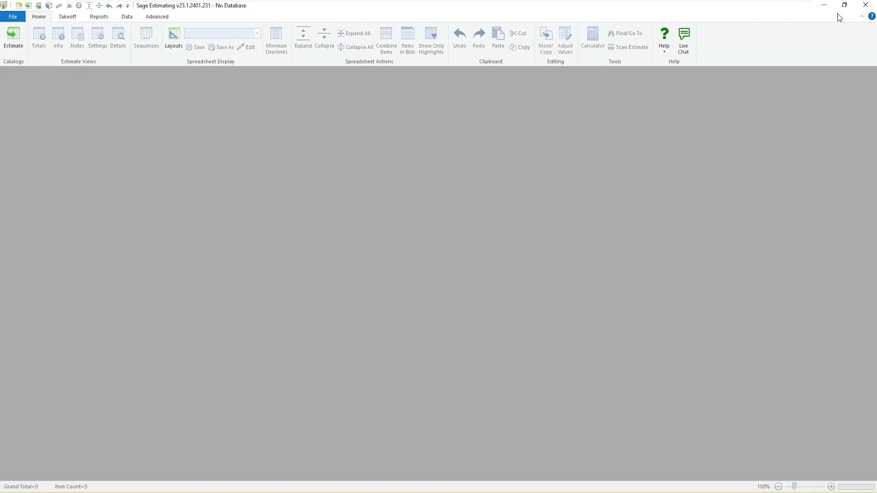
{"action": "left_click", "coordinate": [824, 9]}
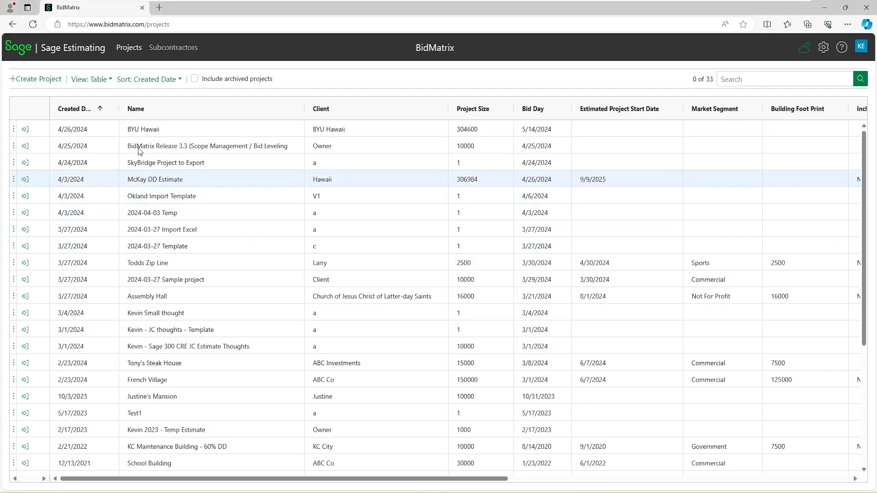
Start a new project named "BidMatrix Release 3.3 Import Sage Estimate" with client name Owner and project size 10,000 sf.
{"action": "left_click", "coordinate": [44, 81]}
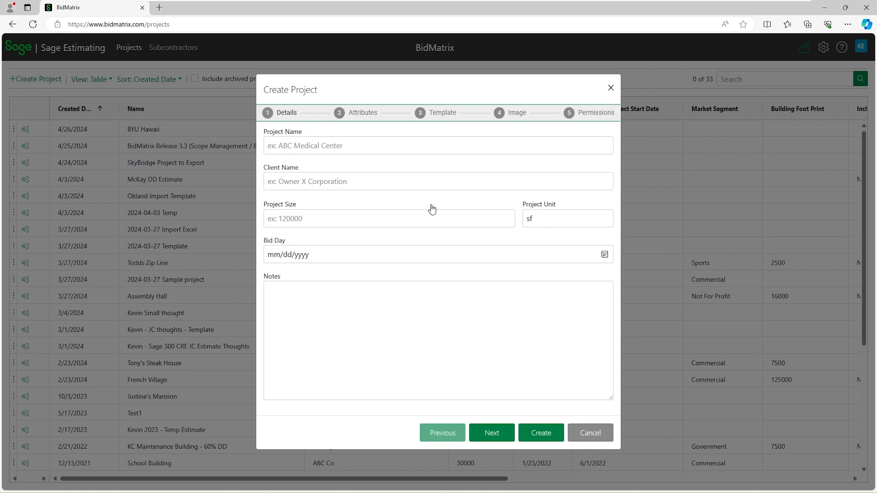
{"action": "left_click", "coordinate": [315, 145]}
{"action": "type", "text": "BidMatrix Release 3.3 Import Sage Estimate"}
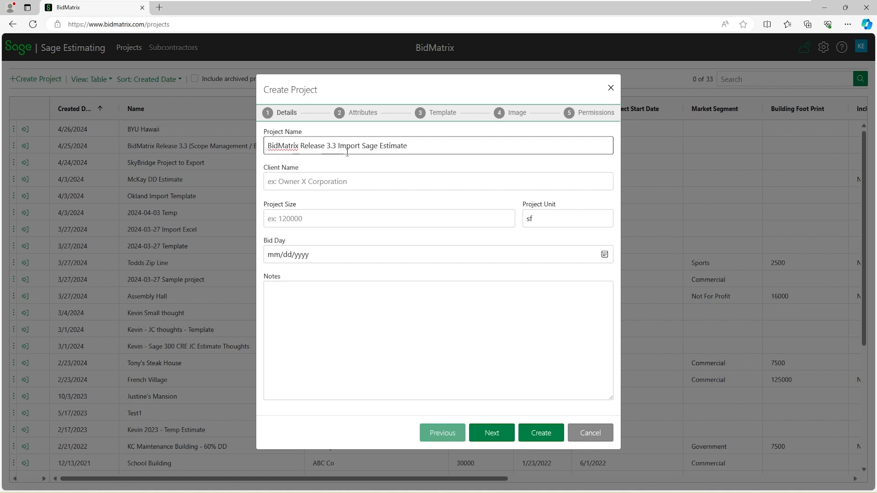
{"action": "left_click", "coordinate": [349, 181]}
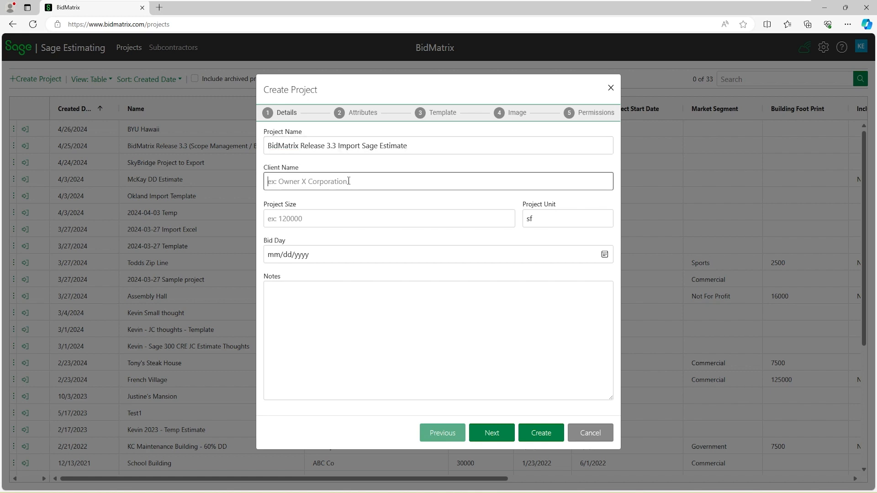
{"action": "type", "text": "Owner"}
{"action": "key", "text": "Tab"}
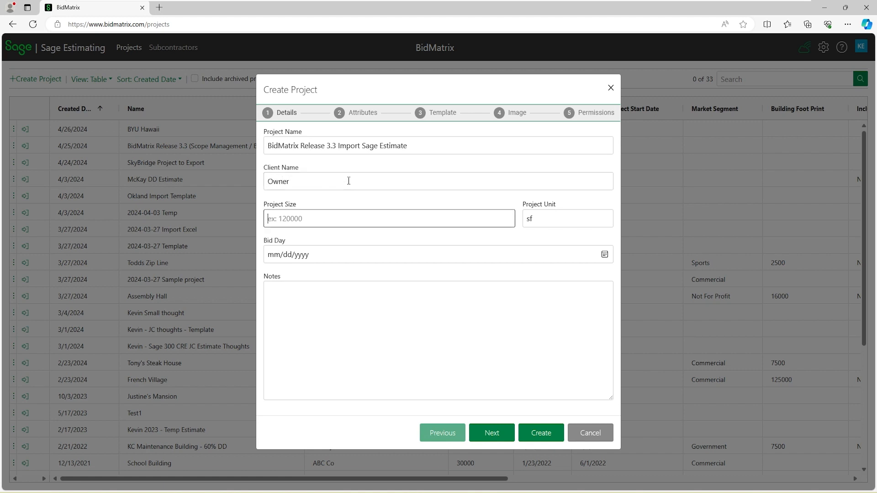
{"action": "type", "text": "10000"}
{"action": "key", "text": "Tab"}
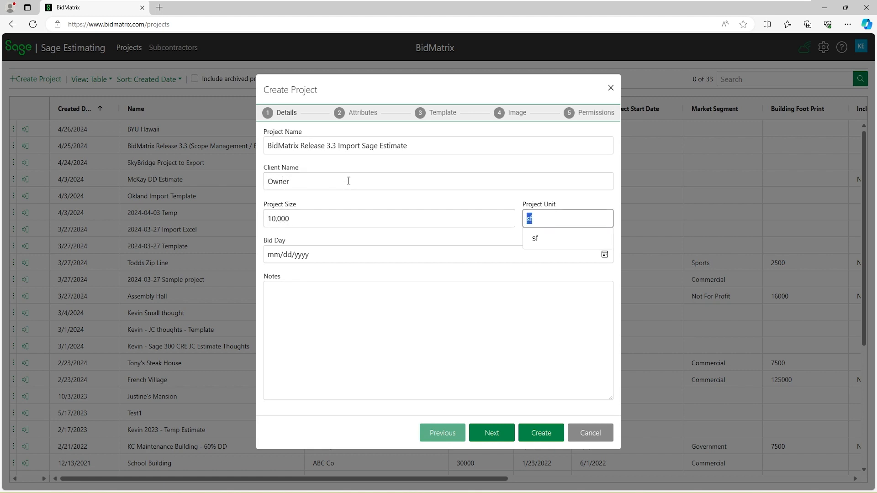
Set the bid day to today's date, 04/29/2024, and create the project.
{"action": "left_click", "coordinate": [408, 257]}
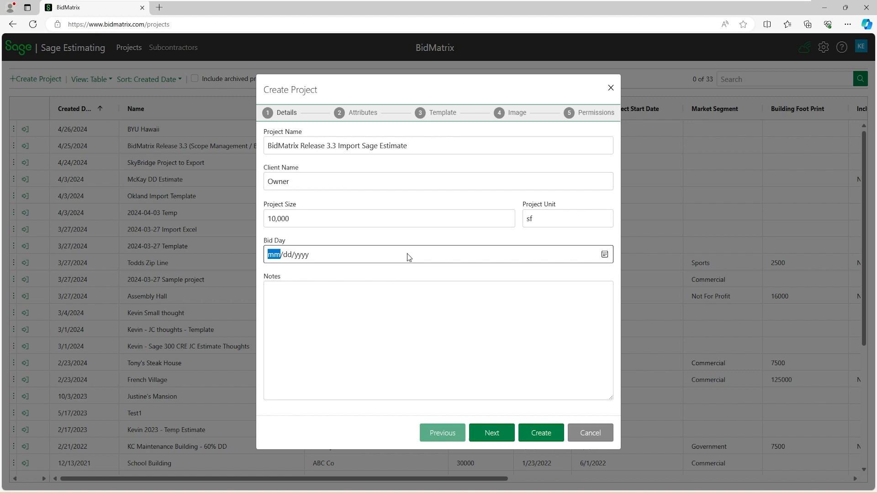
{"action": "left_click", "coordinate": [604, 255]}
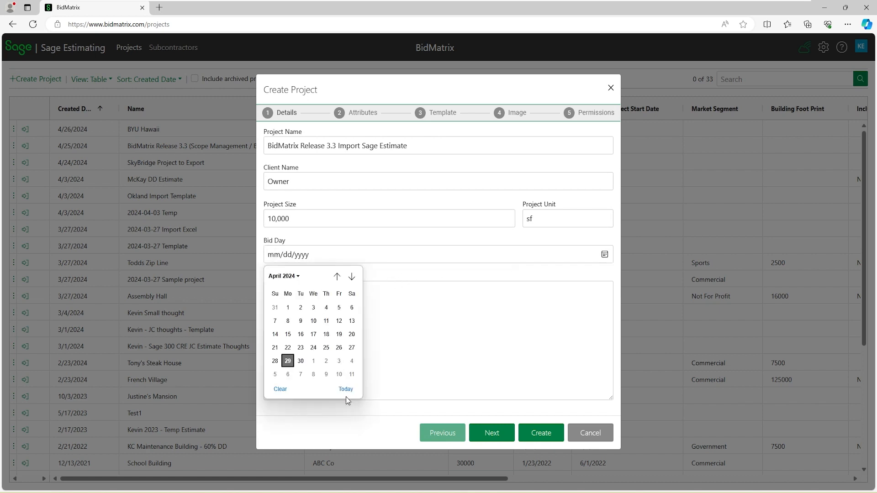
{"action": "left_click", "coordinate": [346, 389]}
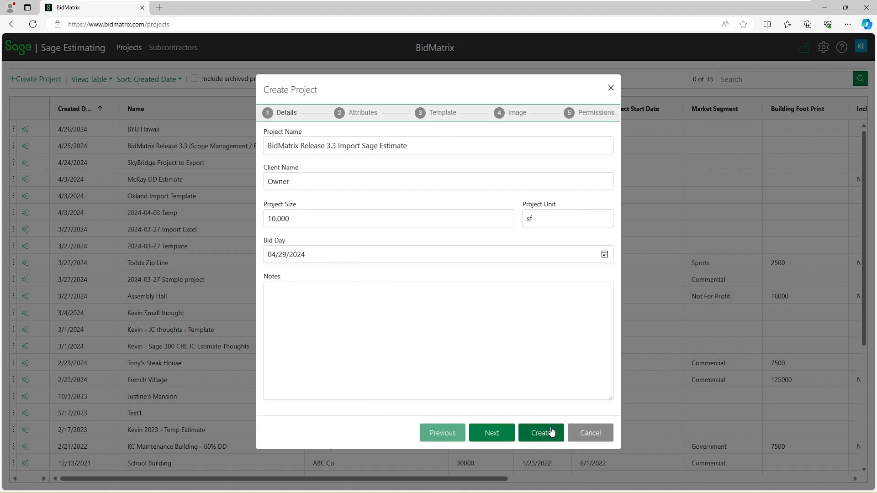
{"action": "left_click", "coordinate": [538, 439]}
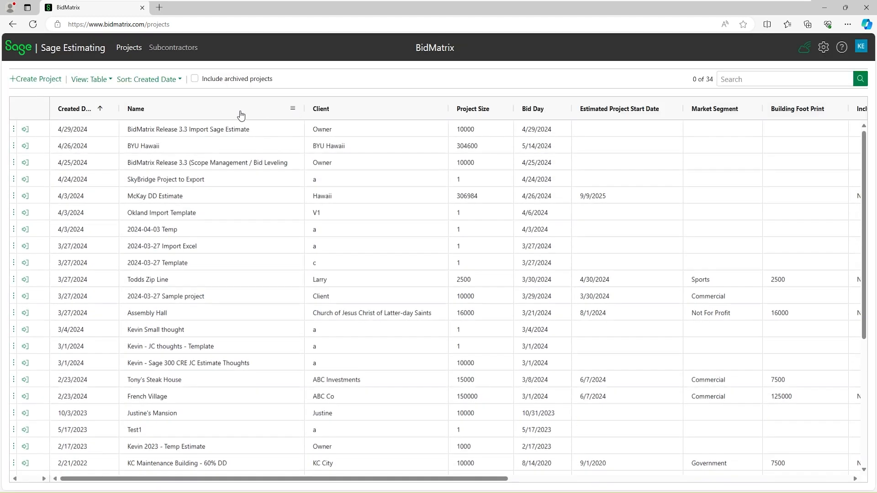
Open the new project's bid room and begin an estimate import with Sage Estimating as the source.
{"action": "left_click", "coordinate": [24, 129]}
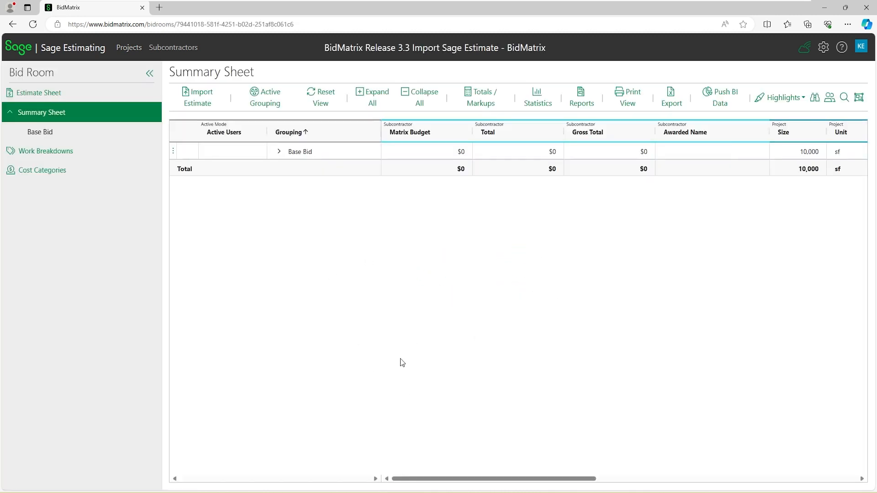
{"action": "left_click", "coordinate": [205, 97]}
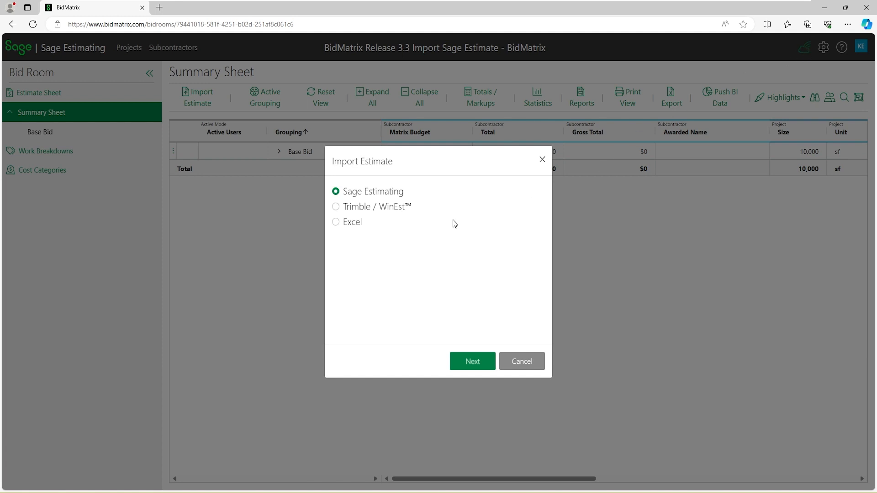
{"action": "left_click", "coordinate": [470, 358]}
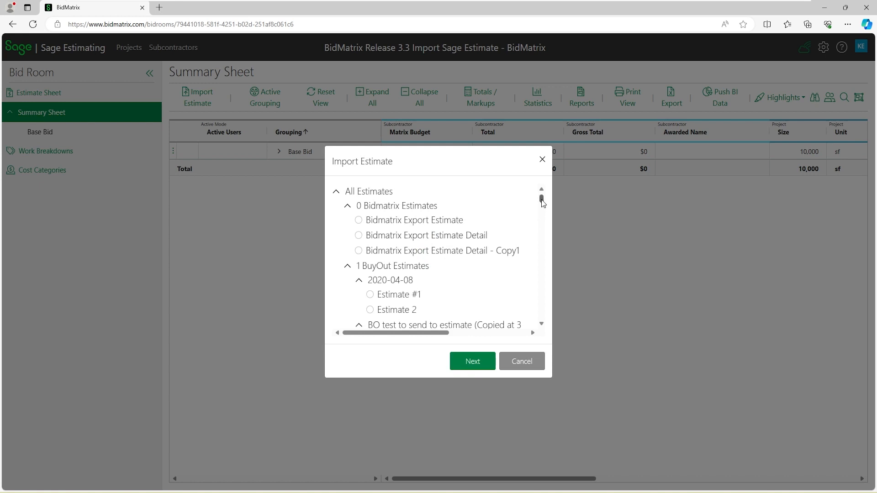
Look through the Sage estimates available for import, including the Upload File option, collapsing 1 BuyOut Estimates and browsing Estimates Reports.
{"action": "left_click_drag", "start_coordinate": [542, 199], "coordinate": [544, 311]}
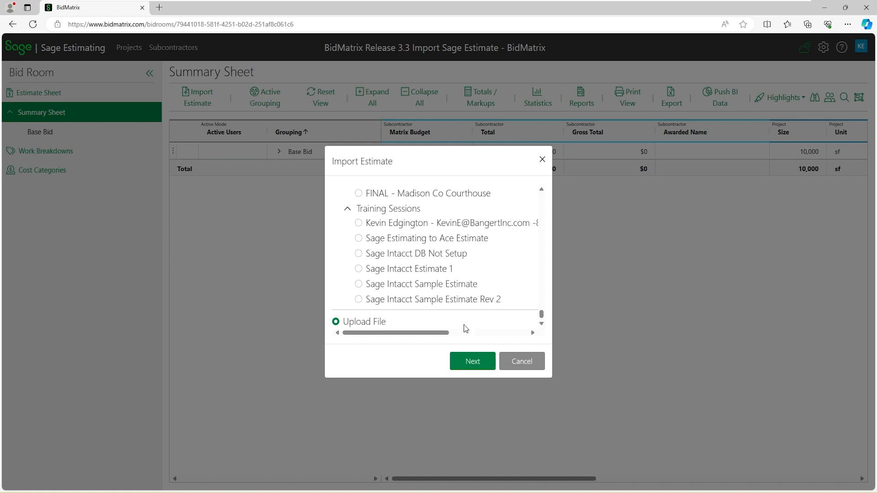
{"action": "left_click_drag", "start_coordinate": [542, 315], "coordinate": [543, 196]}
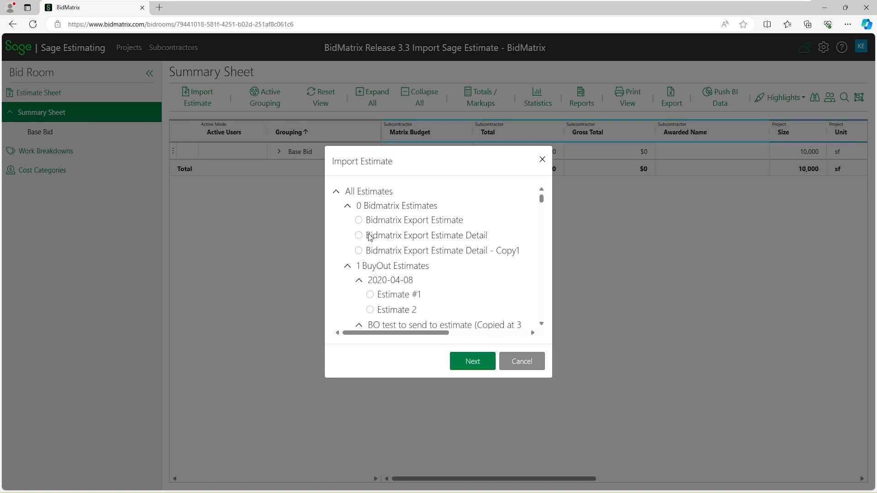
{"action": "scroll", "coordinate": [405, 256], "scroll_direction": "down", "scroll_amount": 3}
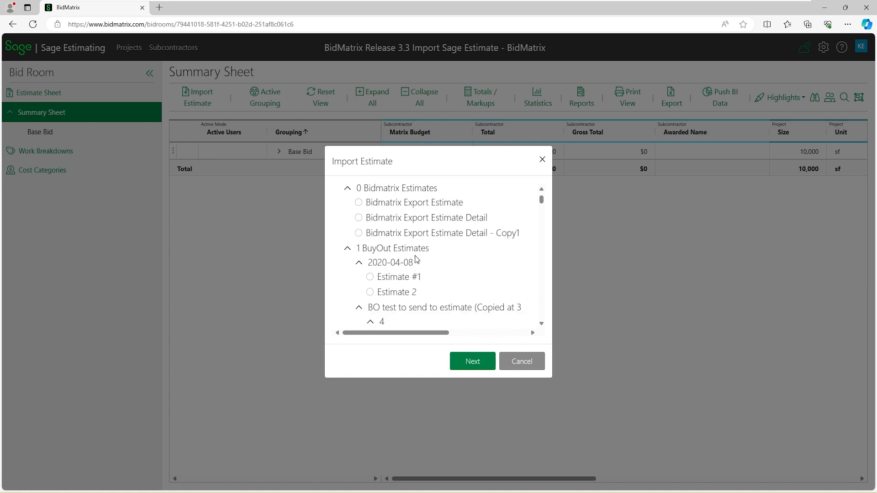
{"action": "scroll", "coordinate": [413, 269], "scroll_direction": "up", "scroll_amount": 3}
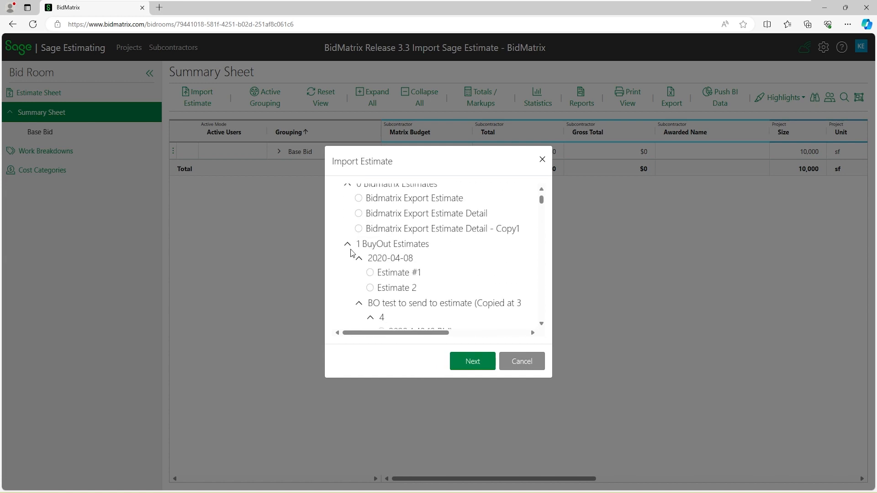
{"action": "left_click", "coordinate": [347, 244]}
{"action": "left_click", "coordinate": [348, 259]}
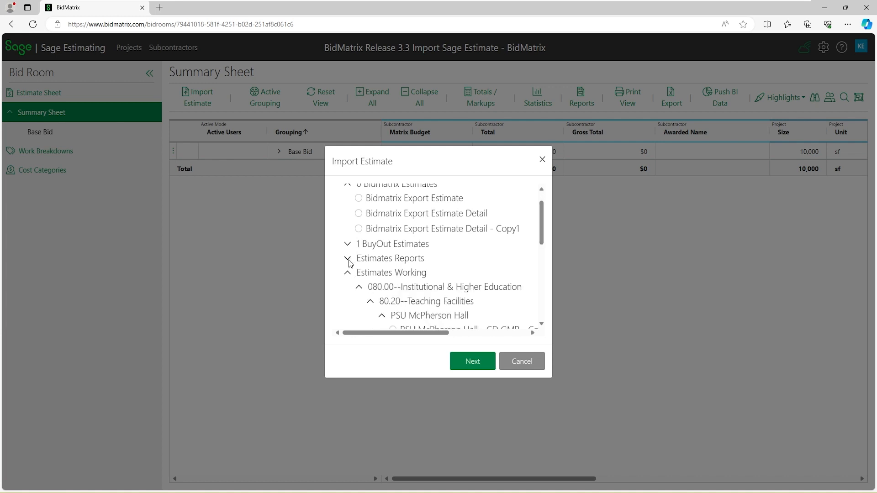
{"action": "left_click", "coordinate": [348, 260]}
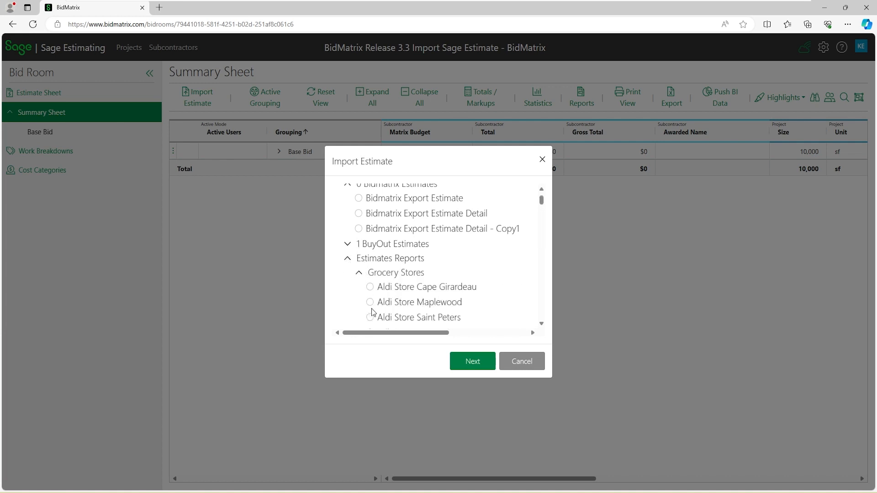
{"action": "scroll", "coordinate": [370, 275], "scroll_direction": "down", "scroll_amount": 3}
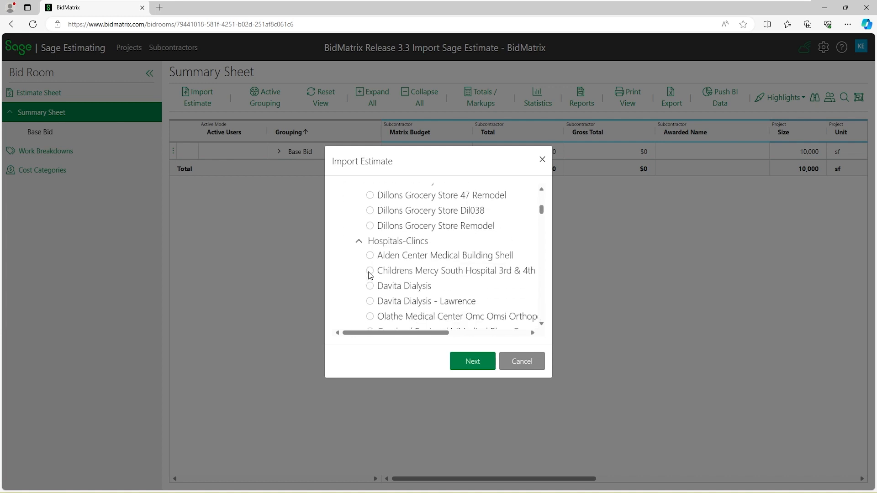
{"action": "scroll", "coordinate": [370, 275], "scroll_direction": "up", "scroll_amount": 5}
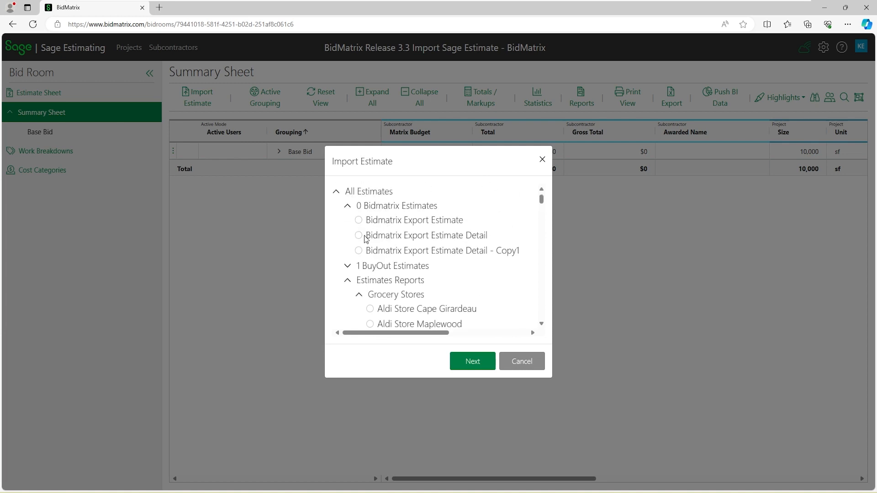
Import the Bidmatrix Export Estimate Detail estimate with Bid Package mapped to BidPackage and Phase mapped to BidPackagePhase.
{"action": "left_click", "coordinate": [358, 236]}
{"action": "left_click", "coordinate": [465, 362]}
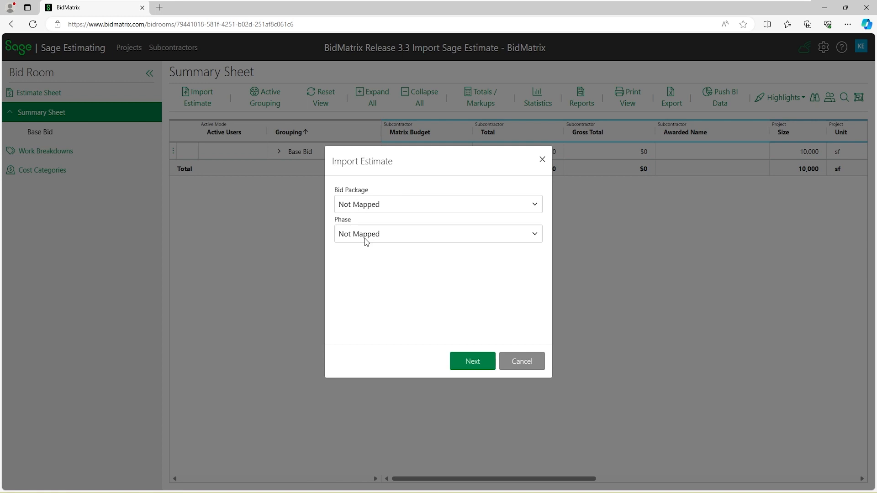
{"action": "left_click", "coordinate": [375, 208]}
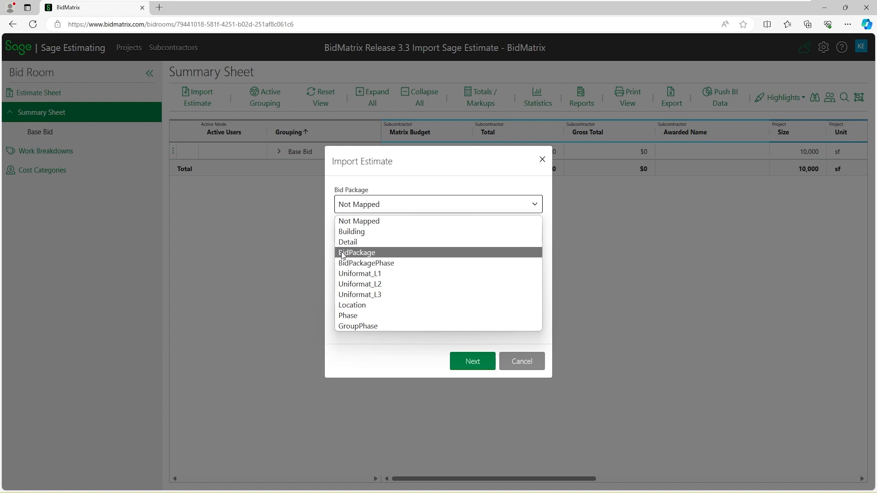
{"action": "left_click", "coordinate": [377, 254]}
{"action": "left_click", "coordinate": [374, 236]}
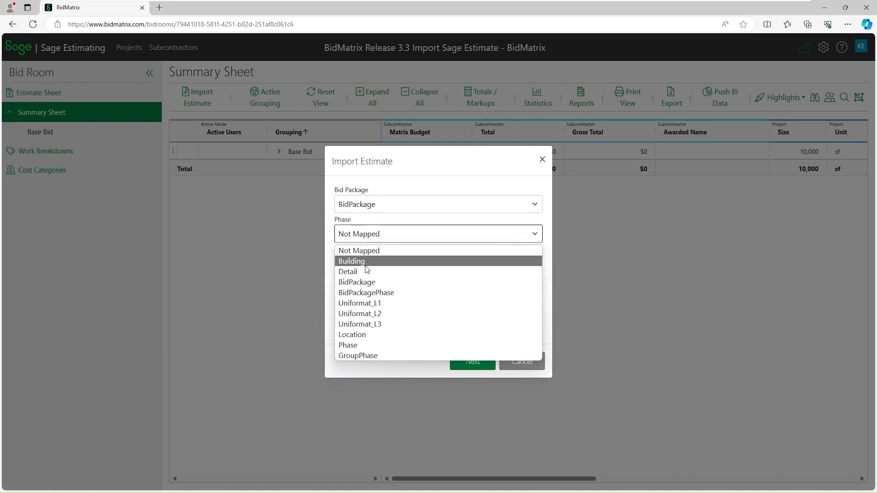
{"action": "left_click", "coordinate": [380, 293]}
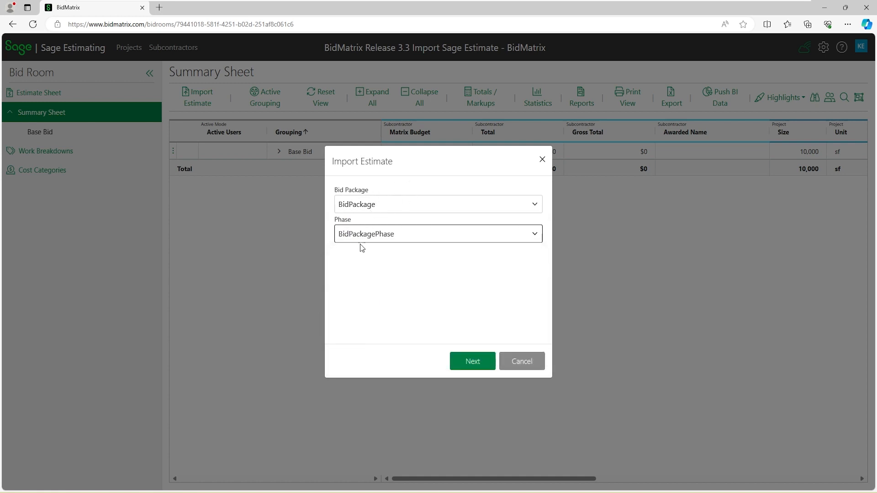
{"action": "left_click", "coordinate": [464, 363]}
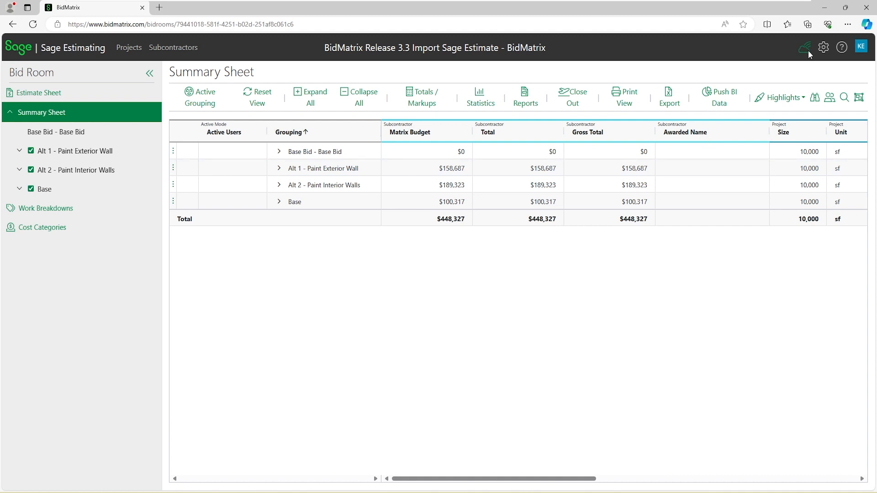
Open the Base group's 03 Concrete bid matrix and expand the 03-100 Footings item supplements, enlarging the phase table to show them.
{"action": "mouse_move", "coordinate": [808, 52]}
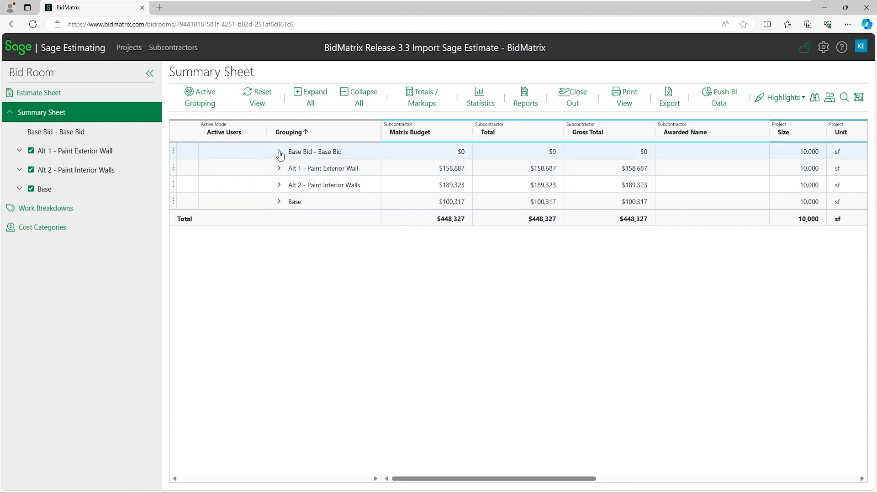
{"action": "left_click", "coordinate": [20, 190]}
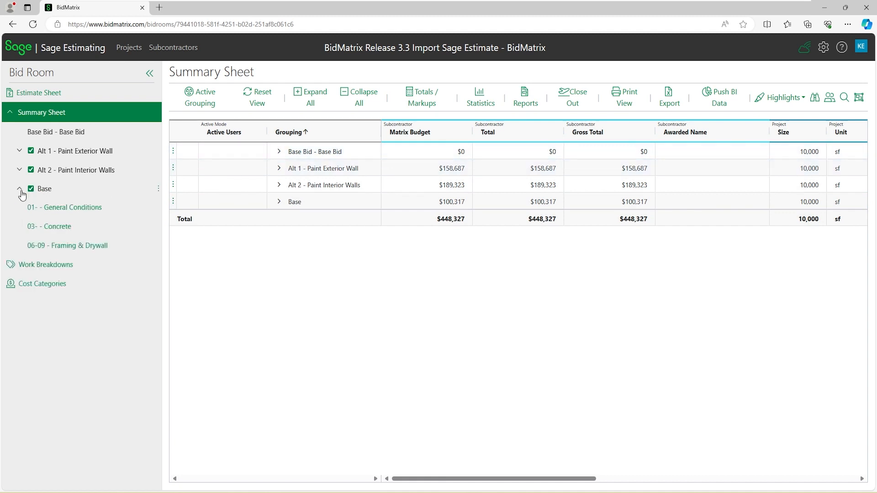
{"action": "left_click", "coordinate": [59, 227]}
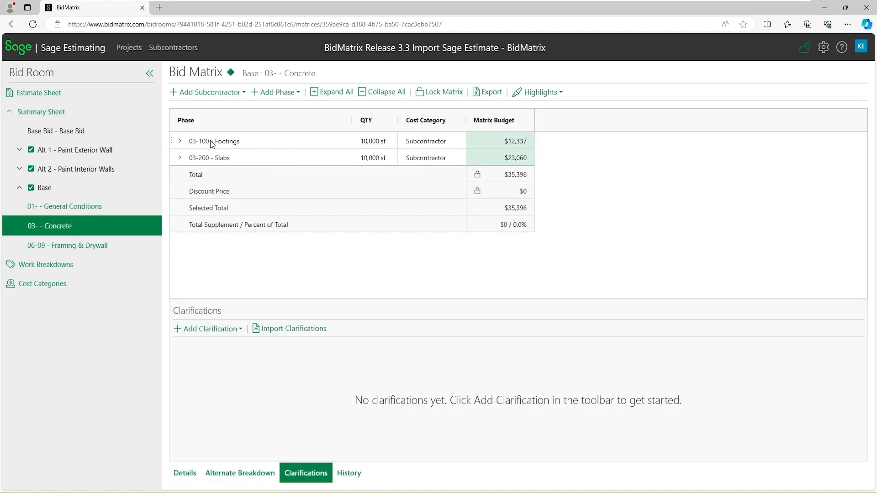
{"action": "left_click", "coordinate": [179, 143]}
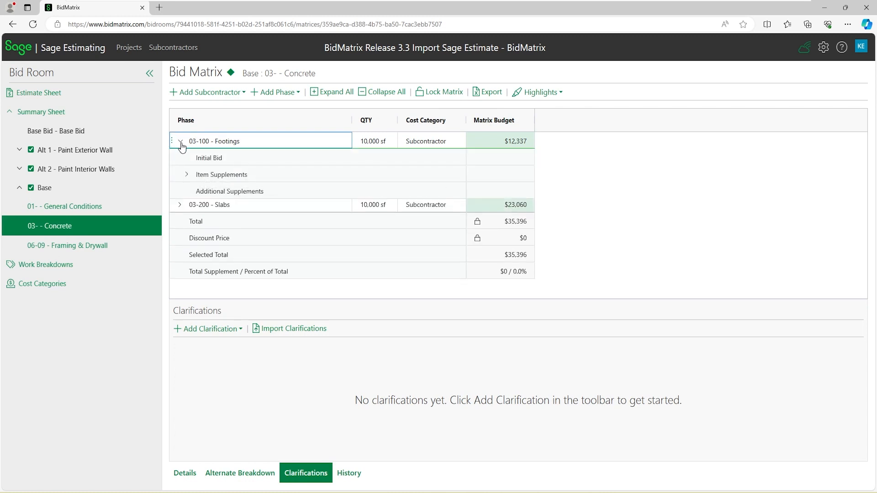
{"action": "left_click", "coordinate": [187, 175]}
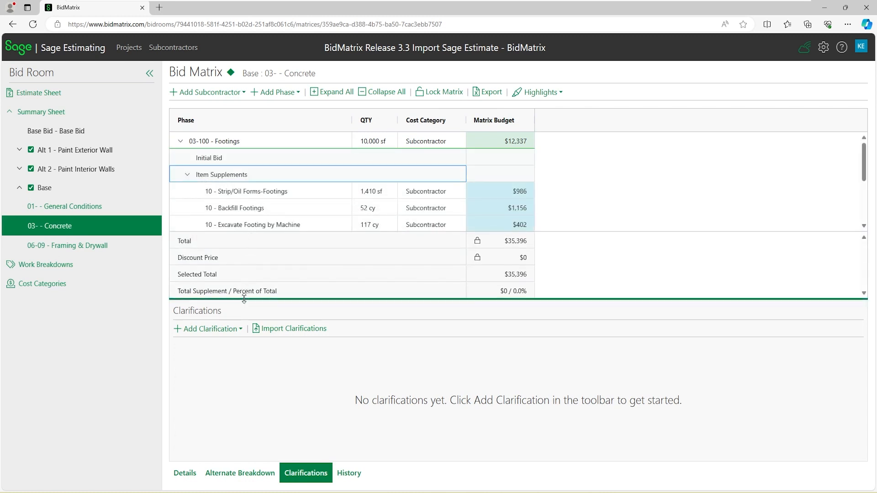
{"action": "left_click_drag", "start_coordinate": [244, 299], "coordinate": [243, 379]}
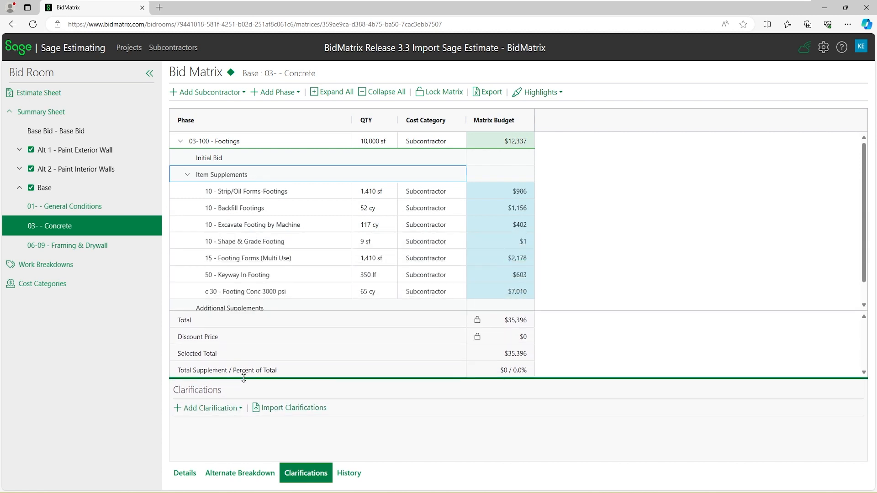